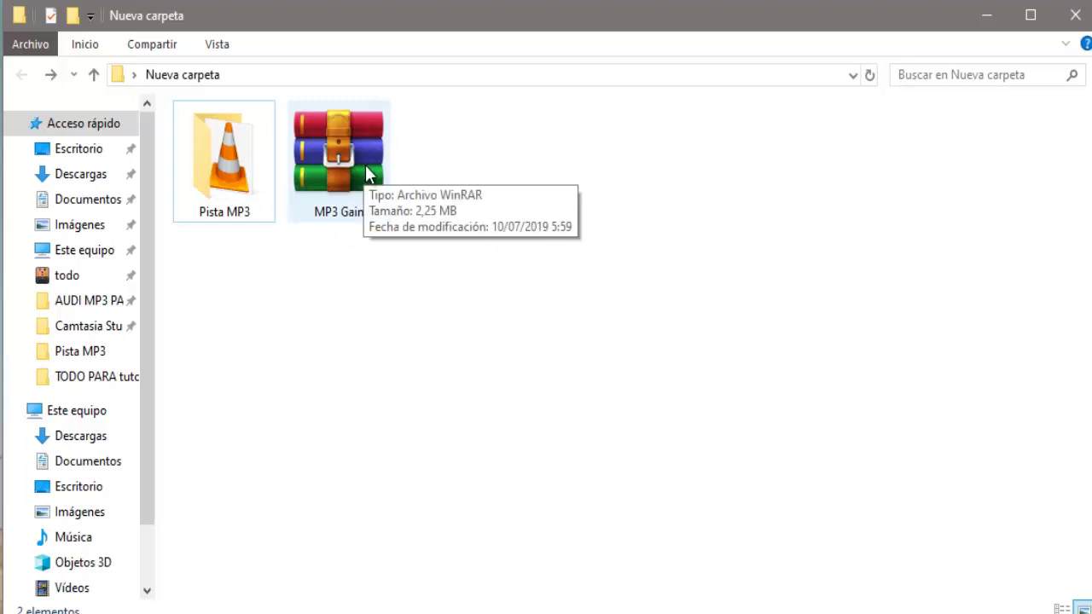
Extract the MP3 Gain archive into its own folder inside Nueva carpeta and open the extracted folder
{"action": "right_click", "coordinate": [363, 164]}
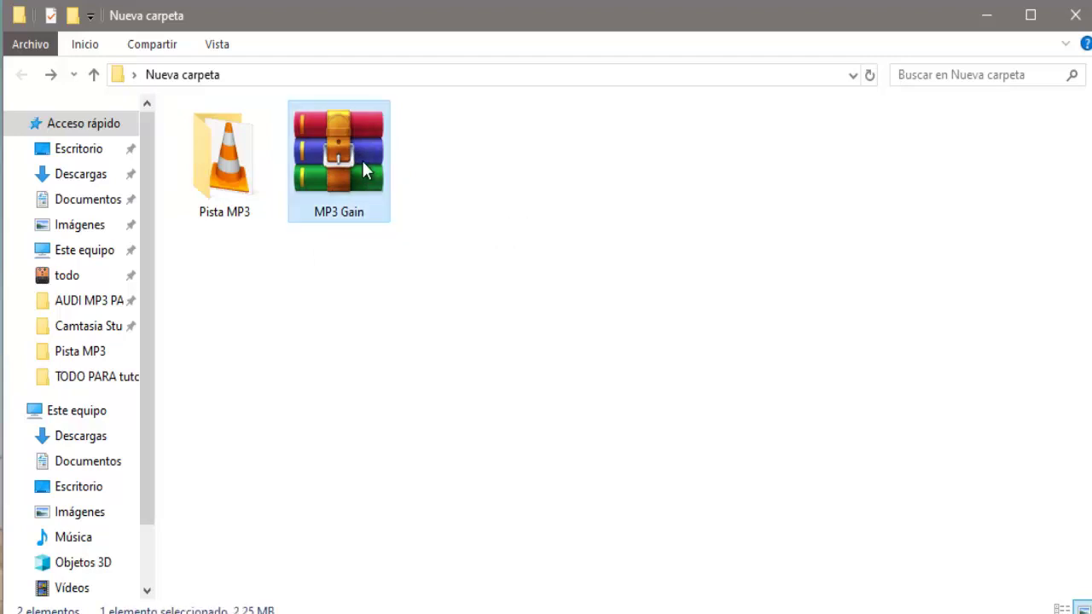
{"action": "left_click", "coordinate": [475, 249]}
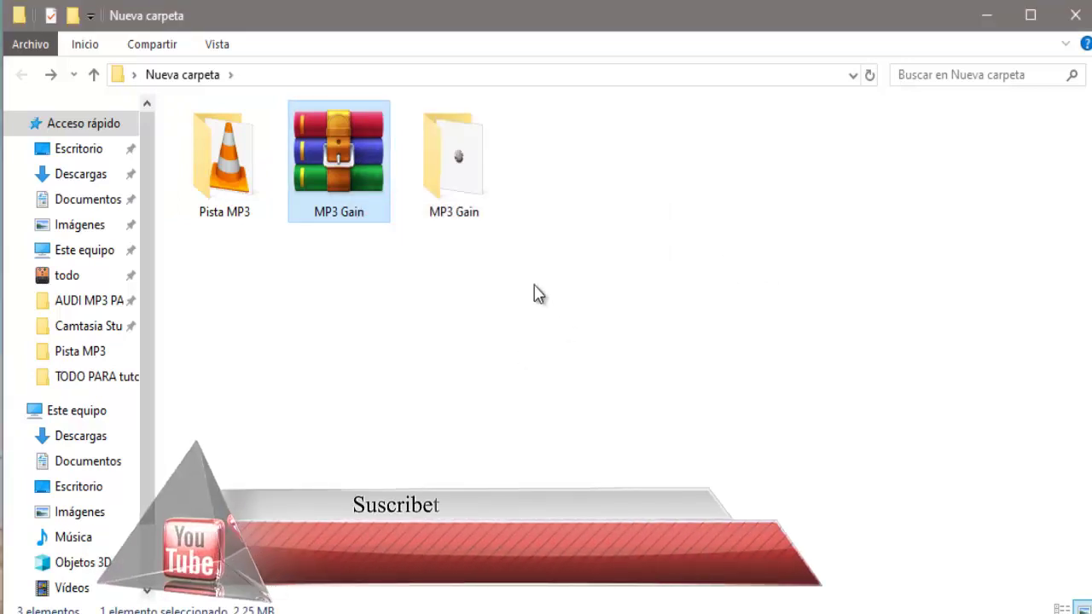
{"action": "double_click", "coordinate": [461, 177]}
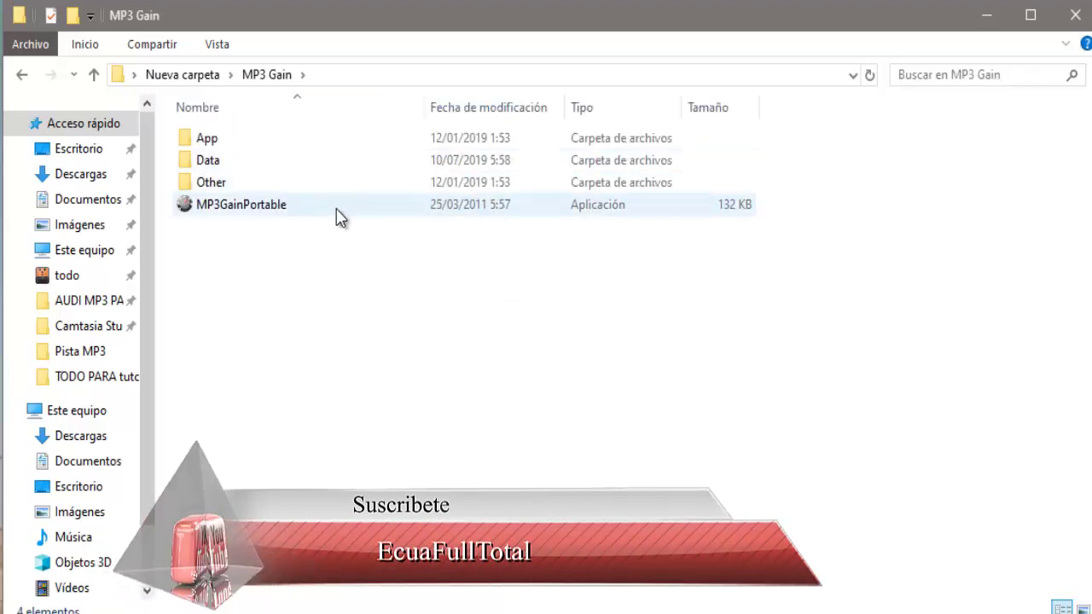
Run MP3GainPortable as administrator, accept the changed path, and bring the whole MP3Gain window into view on the desktop
{"action": "left_click", "coordinate": [339, 217]}
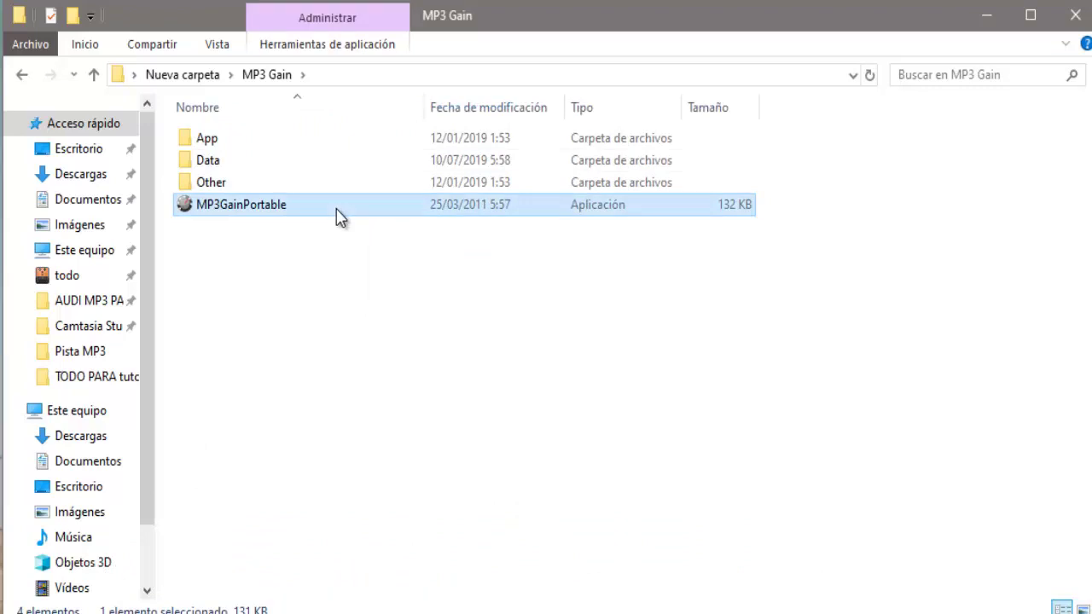
{"action": "right_click", "coordinate": [338, 217]}
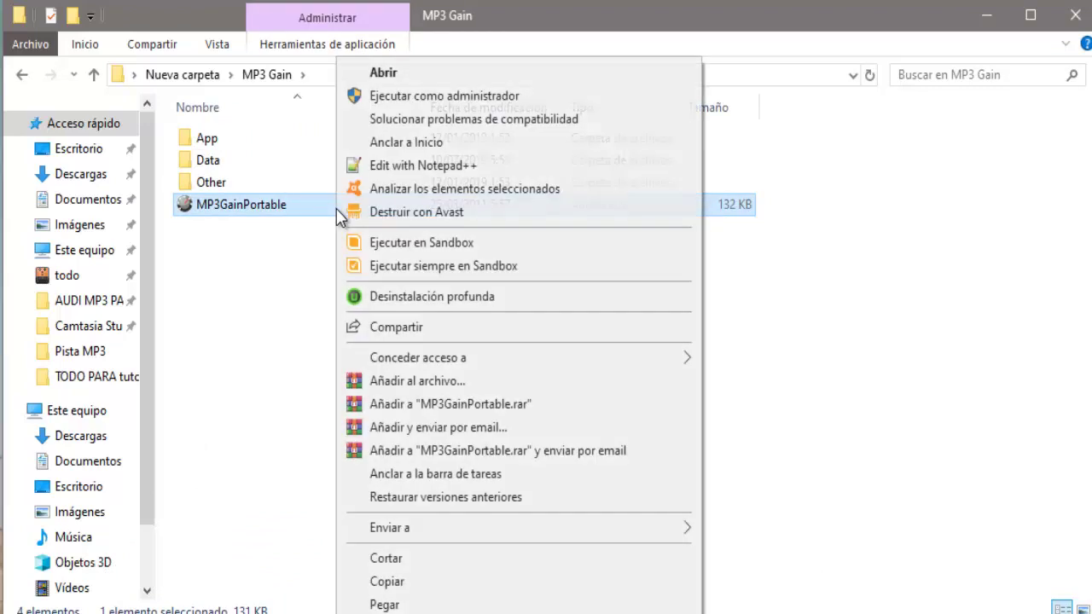
{"action": "left_click", "coordinate": [475, 99]}
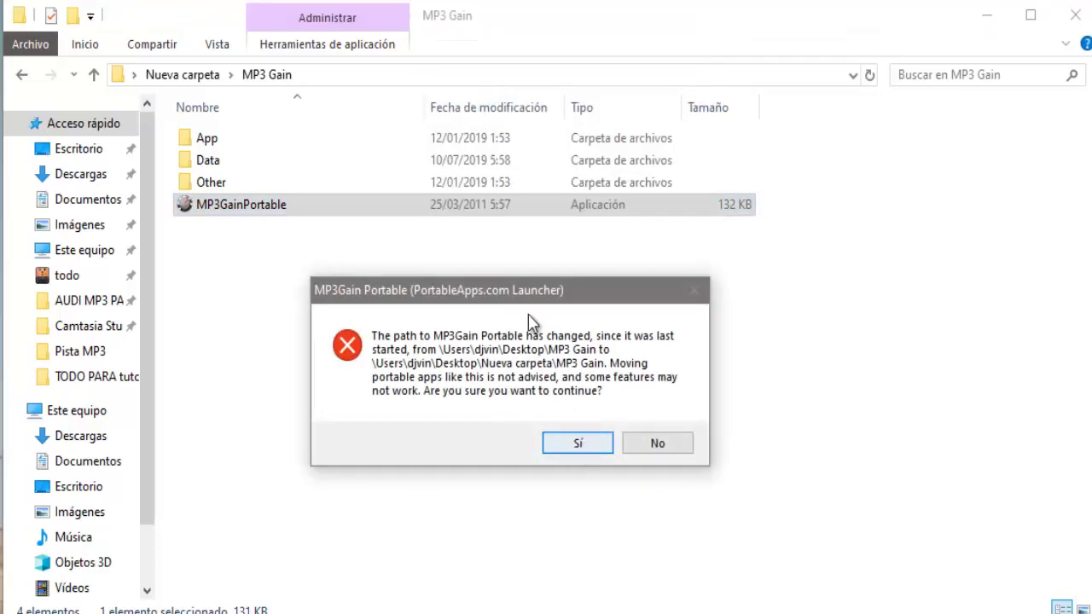
{"action": "left_click", "coordinate": [577, 443]}
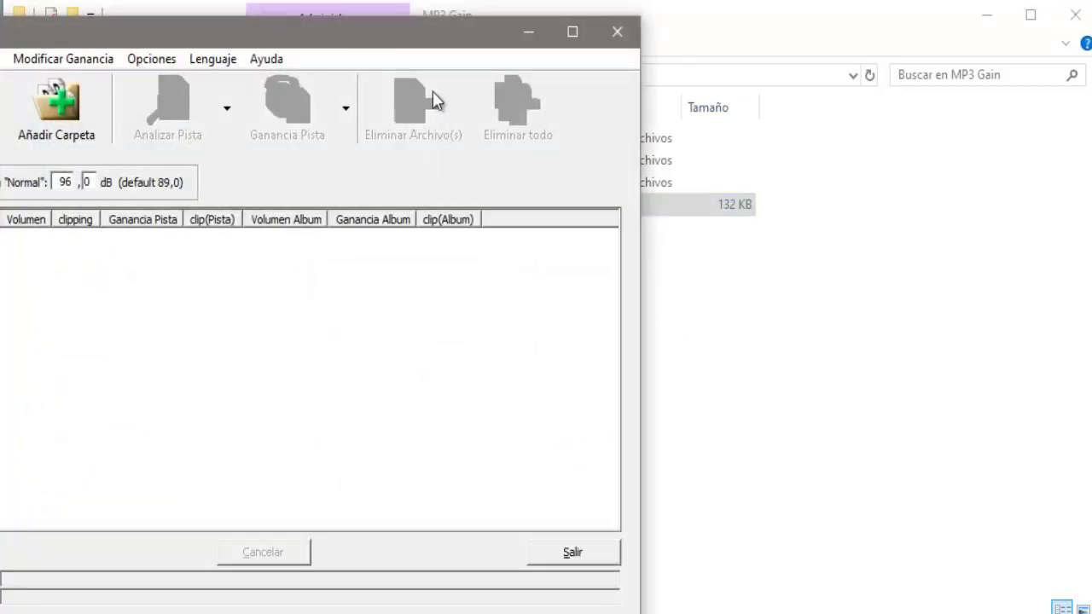
{"action": "left_click", "coordinate": [987, 17]}
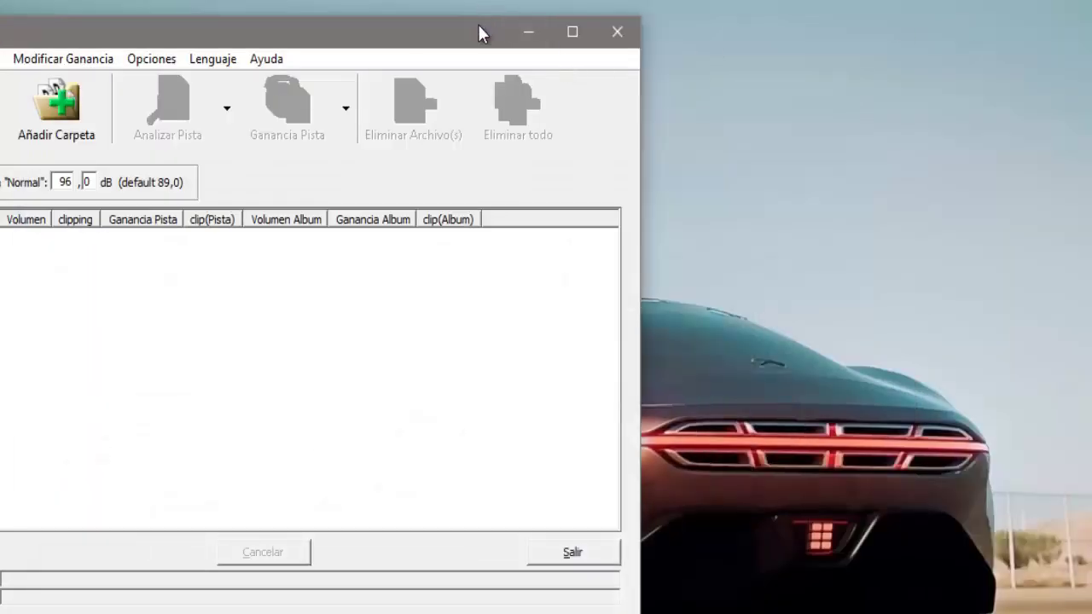
{"action": "left_click_drag", "start_coordinate": [468, 37], "coordinate": [714, 32]}
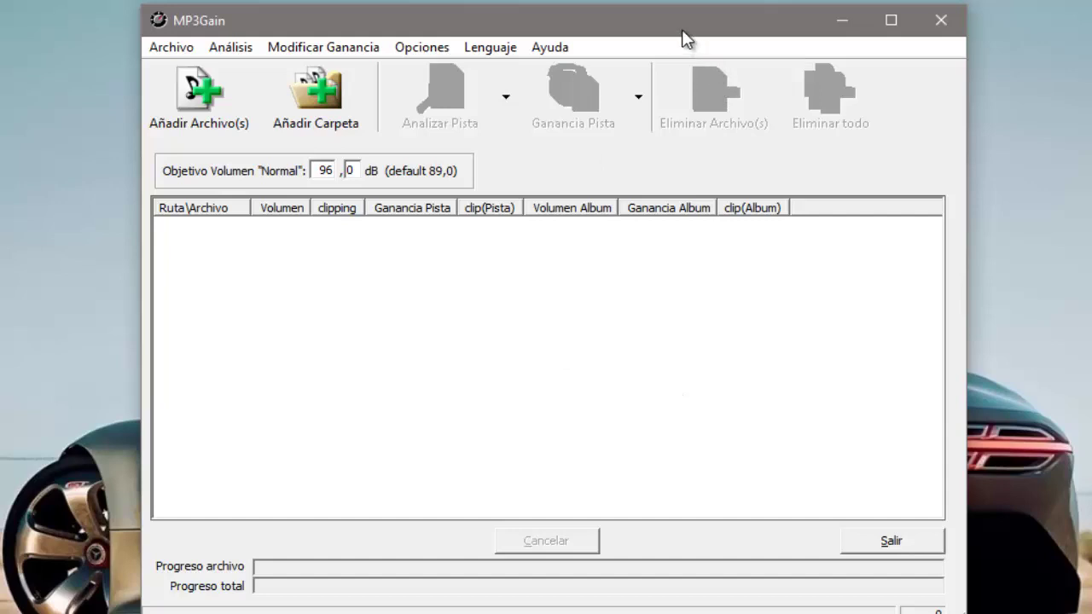
Try Bulgarian as the interface language and switch back to Español
{"action": "left_click", "coordinate": [510, 46]}
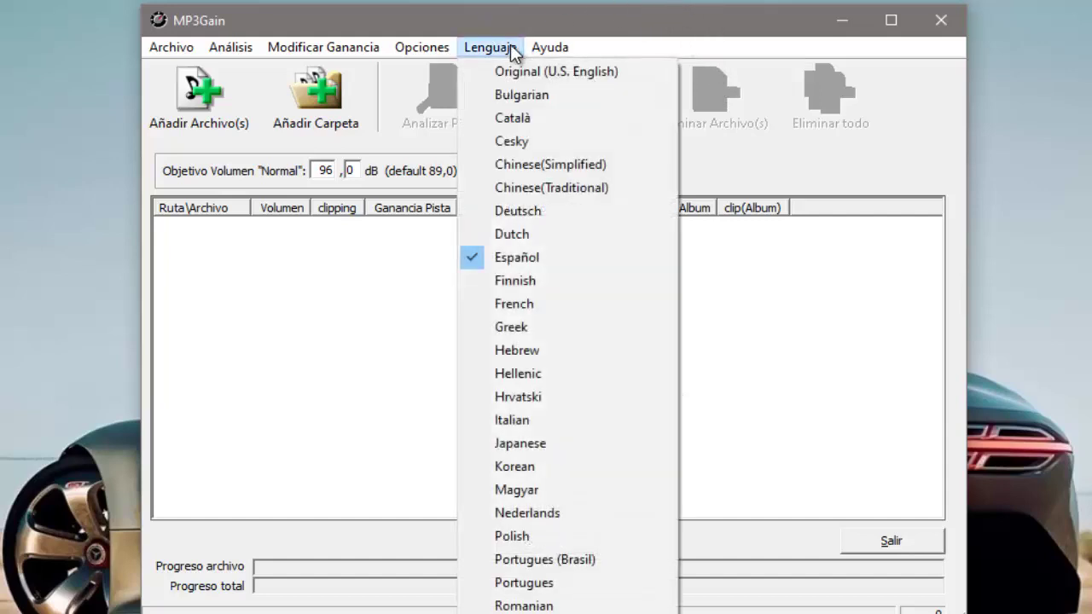
{"action": "left_click", "coordinate": [526, 96]}
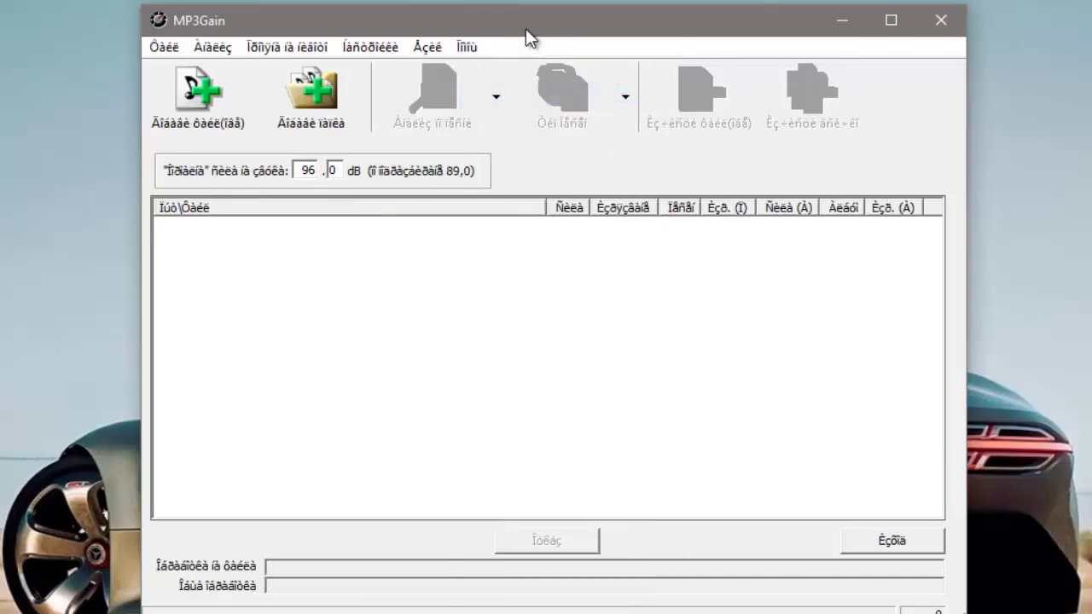
{"action": "left_click", "coordinate": [428, 49]}
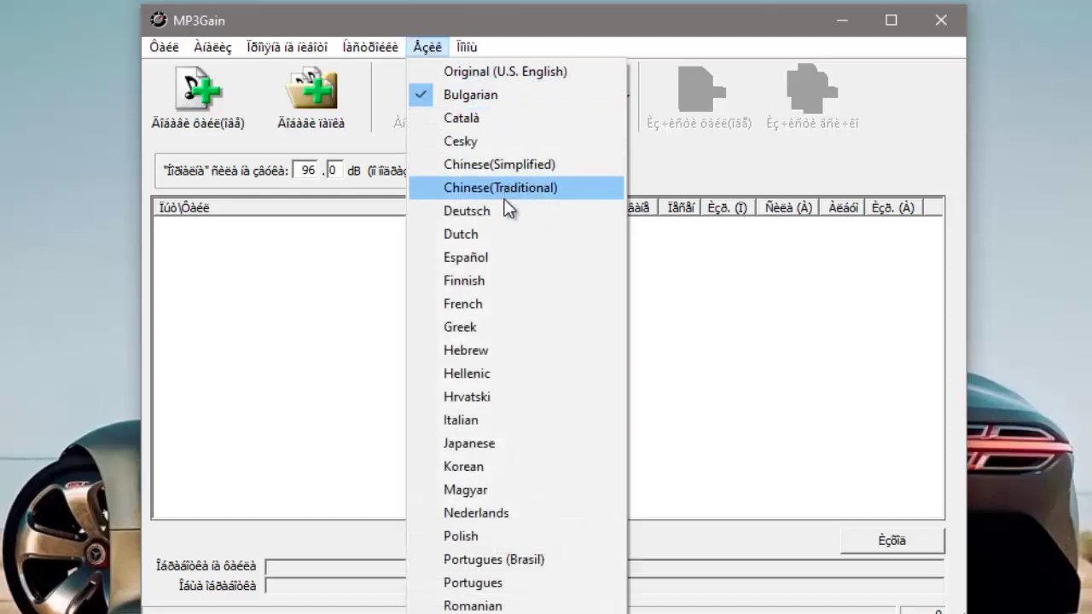
{"action": "left_click", "coordinate": [498, 264]}
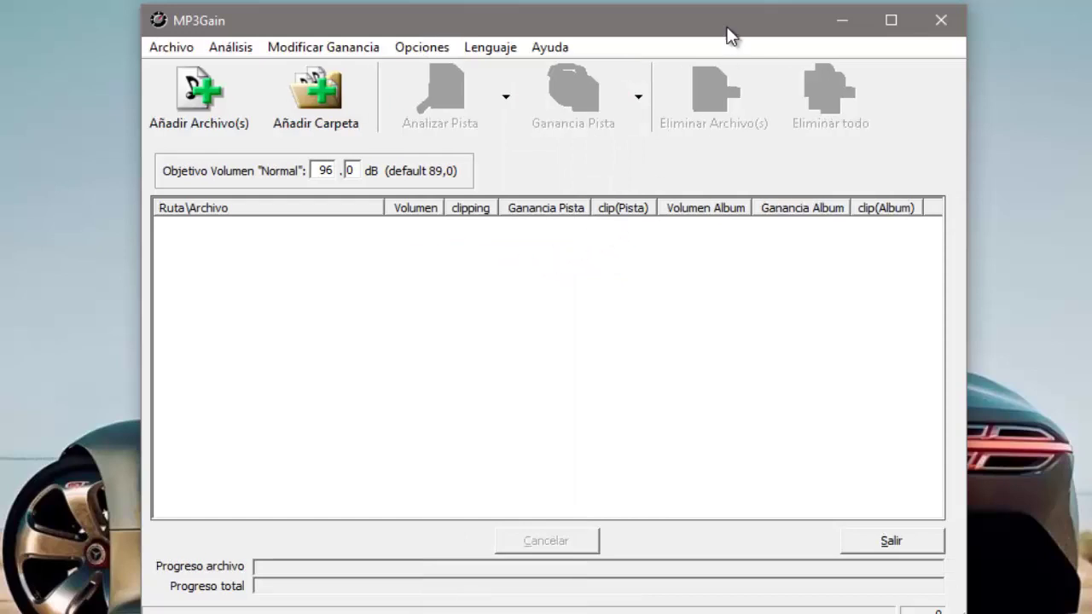
{"action": "left_click_drag", "start_coordinate": [695, 37], "coordinate": [696, 19]}
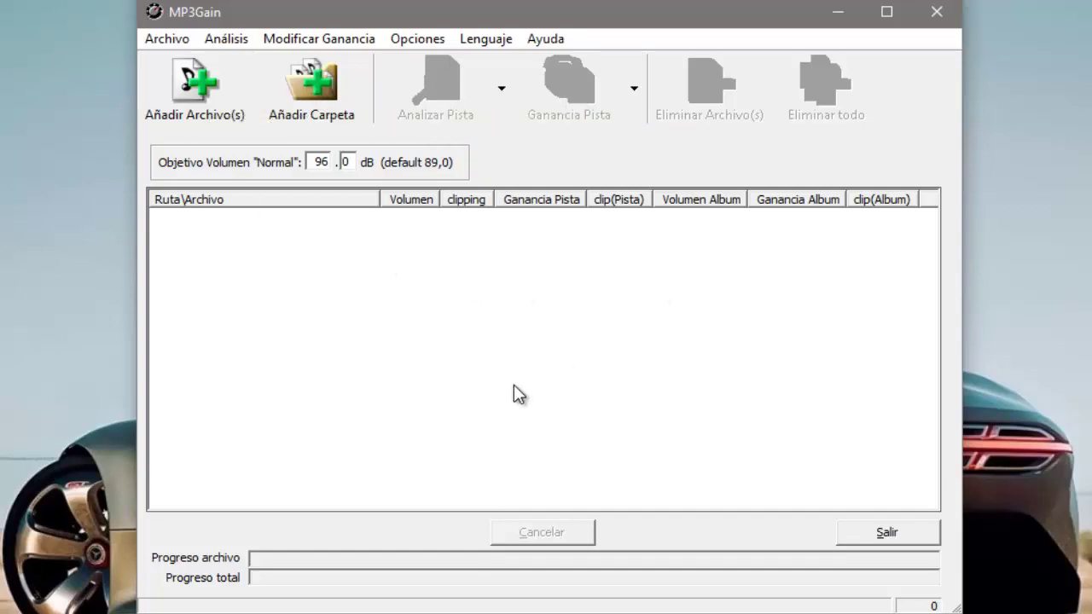
Switch to Adobe Audition and open the track El sol se recuesta from the Pista MP3 folder
{"action": "left_click", "coordinate": [836, 20]}
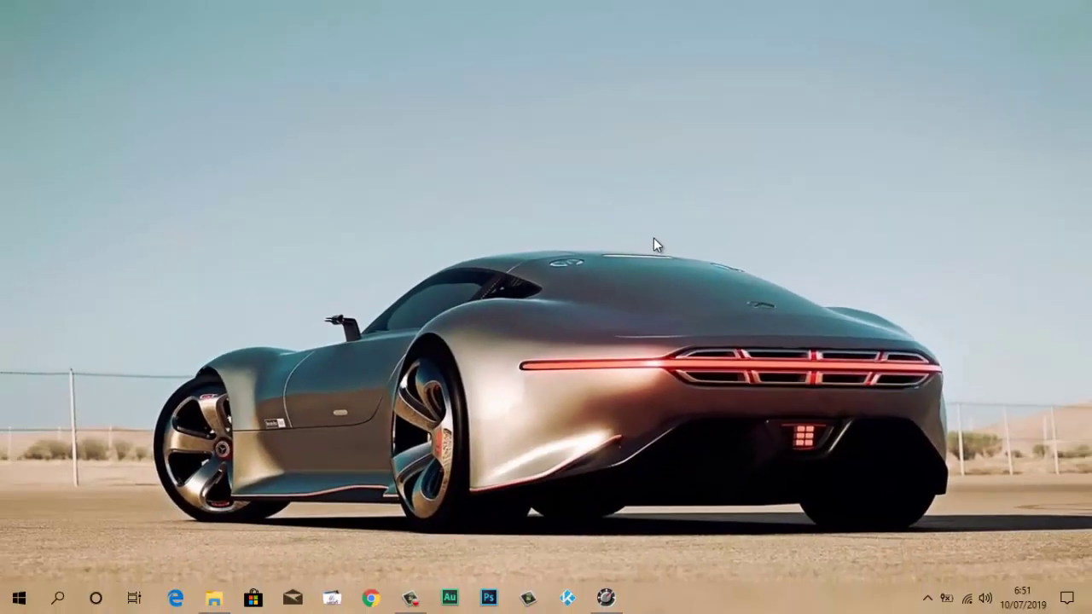
{"action": "left_click", "coordinate": [451, 599]}
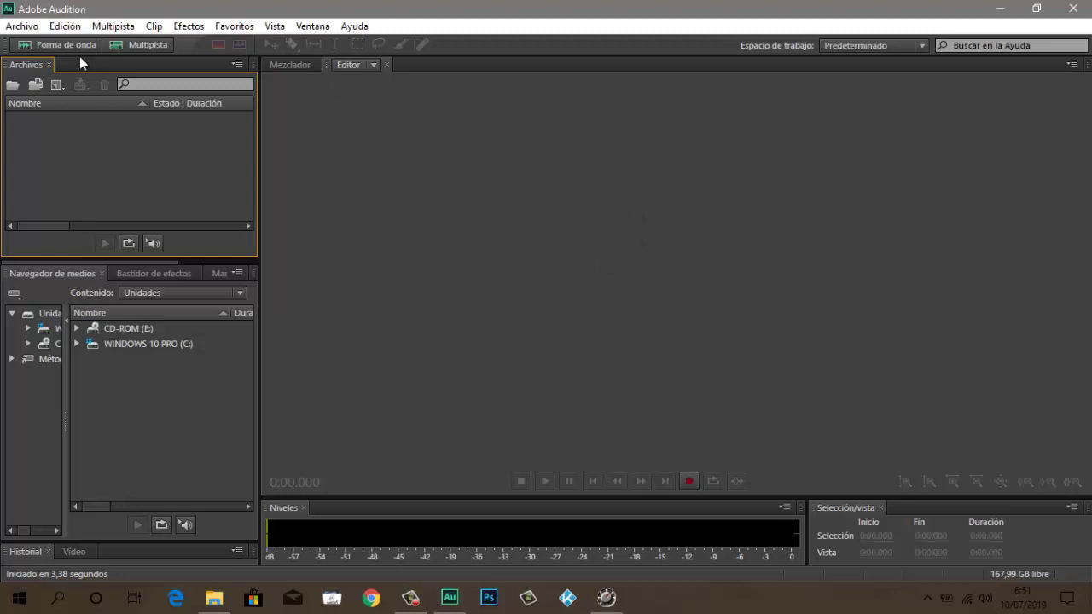
{"action": "left_click", "coordinate": [25, 26]}
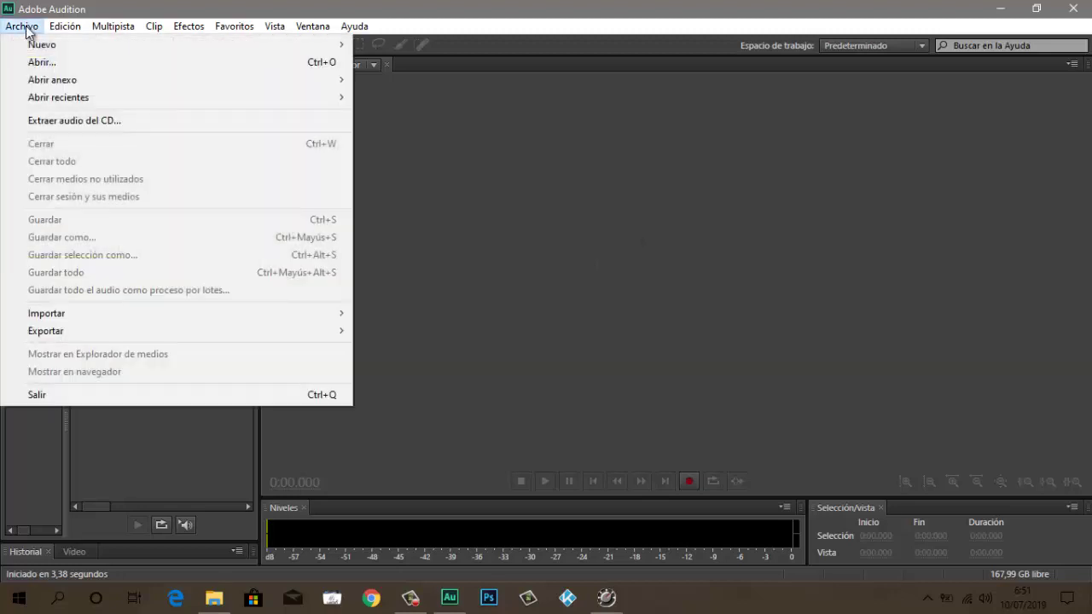
{"action": "left_click", "coordinate": [27, 63]}
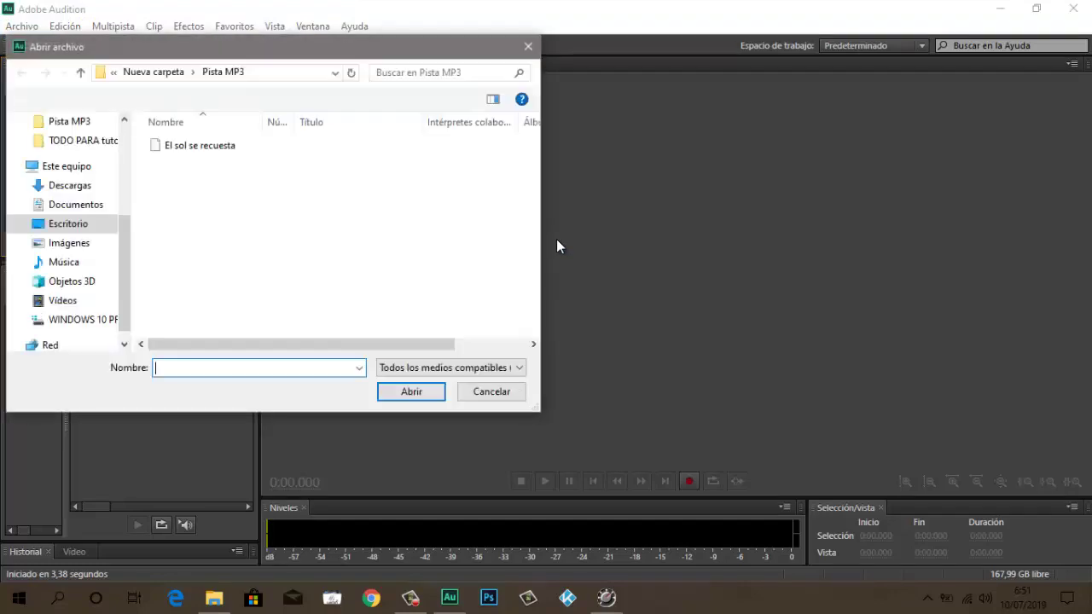
{"action": "left_click", "coordinate": [261, 150]}
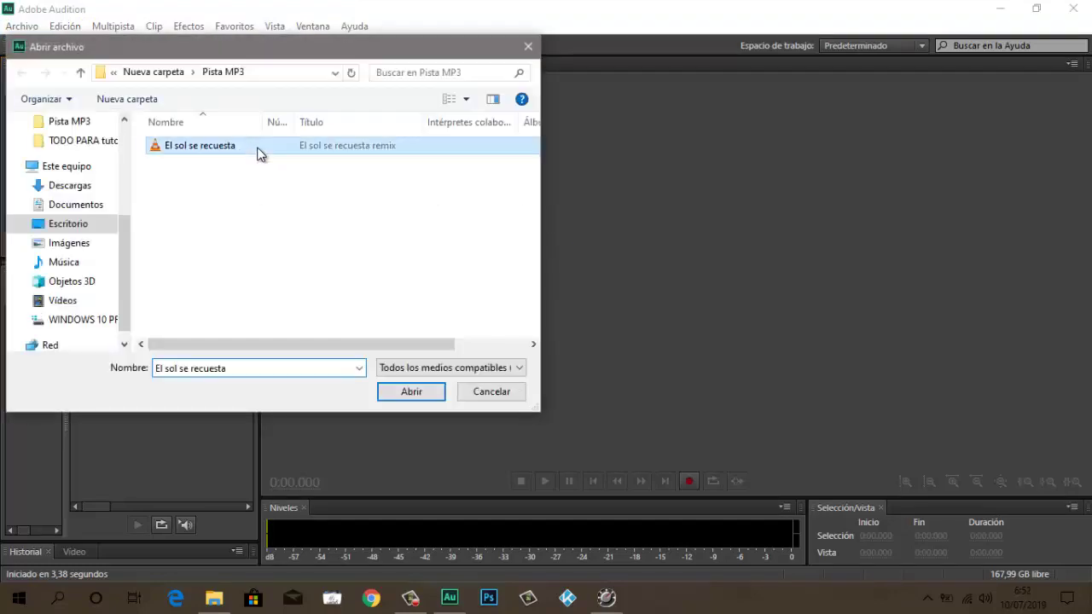
{"action": "left_click", "coordinate": [411, 394]}
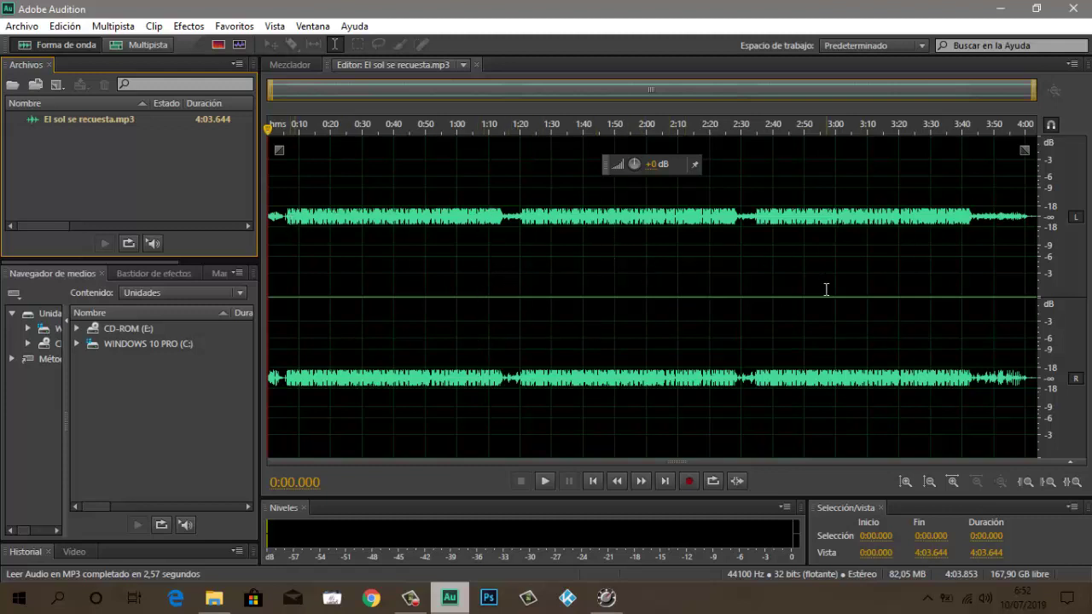
Play part of the track to examine its volume on the level meters, pause it and close Audition
{"action": "left_click", "coordinate": [545, 480]}
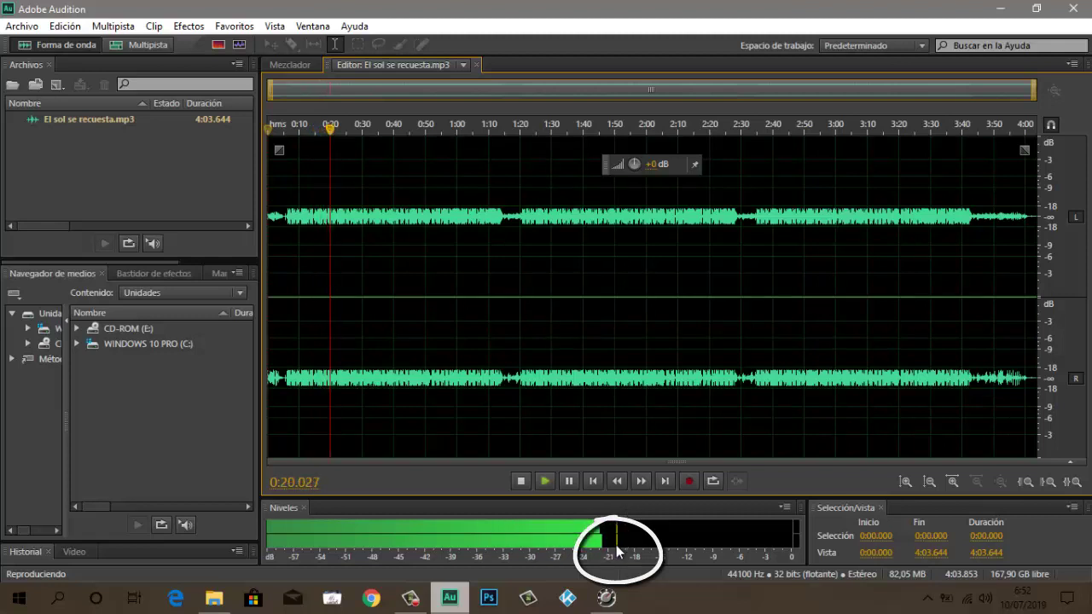
{"action": "left_click", "coordinate": [569, 481]}
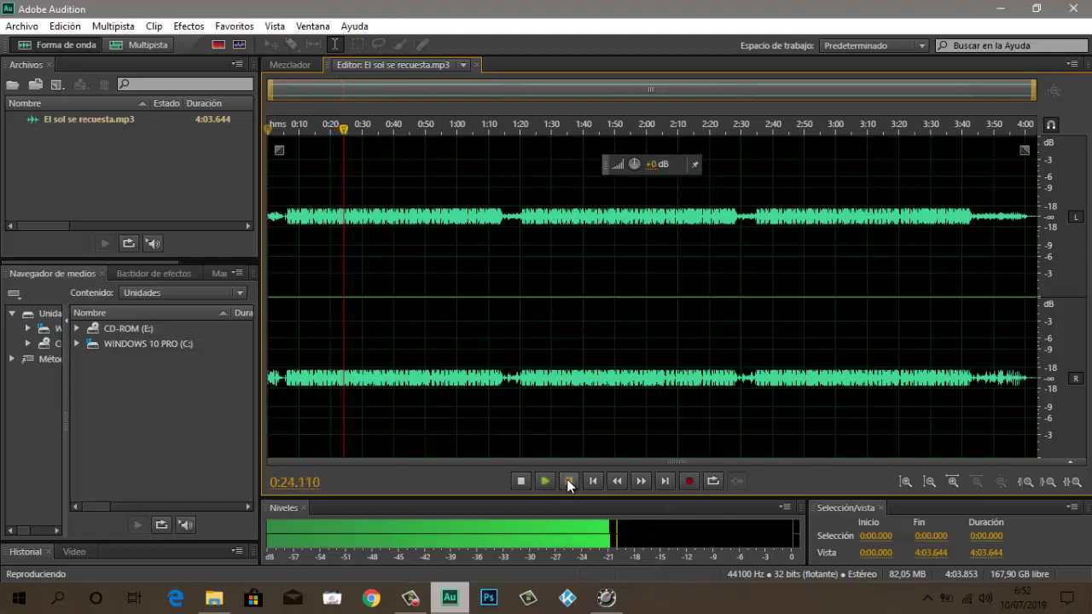
{"action": "left_click", "coordinate": [1073, 10]}
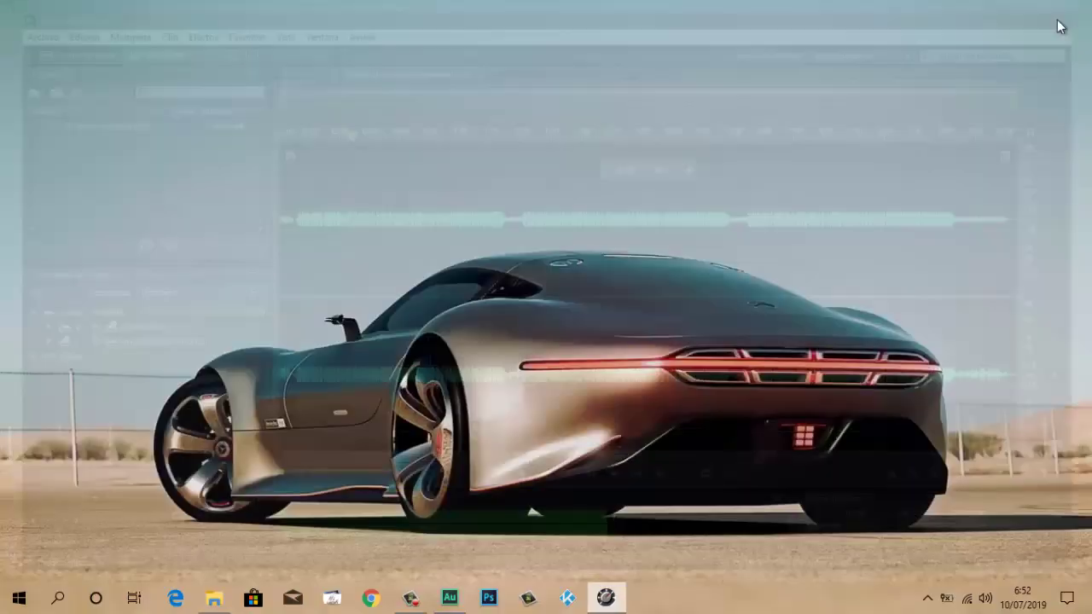
Switch to MP3Gain and add the file El sol se recuesta from the Pista MP3 folder
{"action": "left_click", "coordinate": [608, 599]}
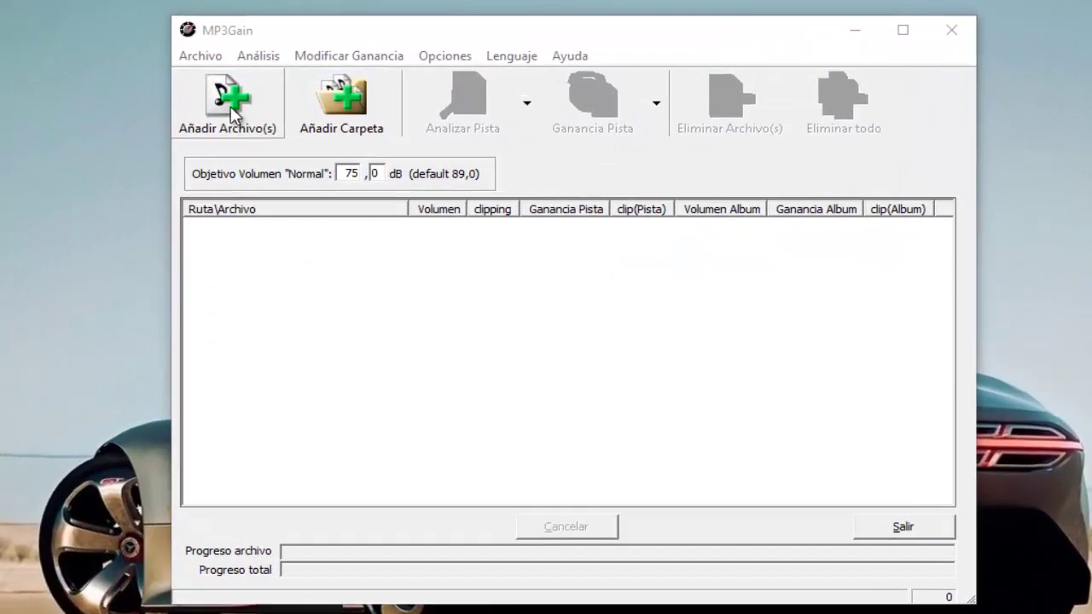
{"action": "left_click", "coordinate": [231, 106]}
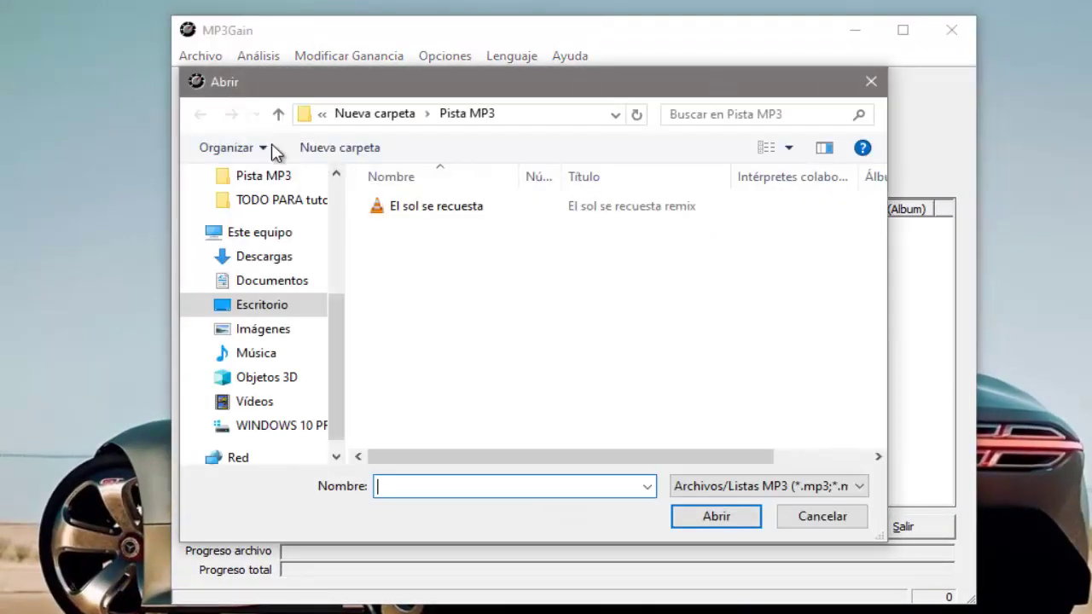
{"action": "left_click", "coordinate": [448, 216]}
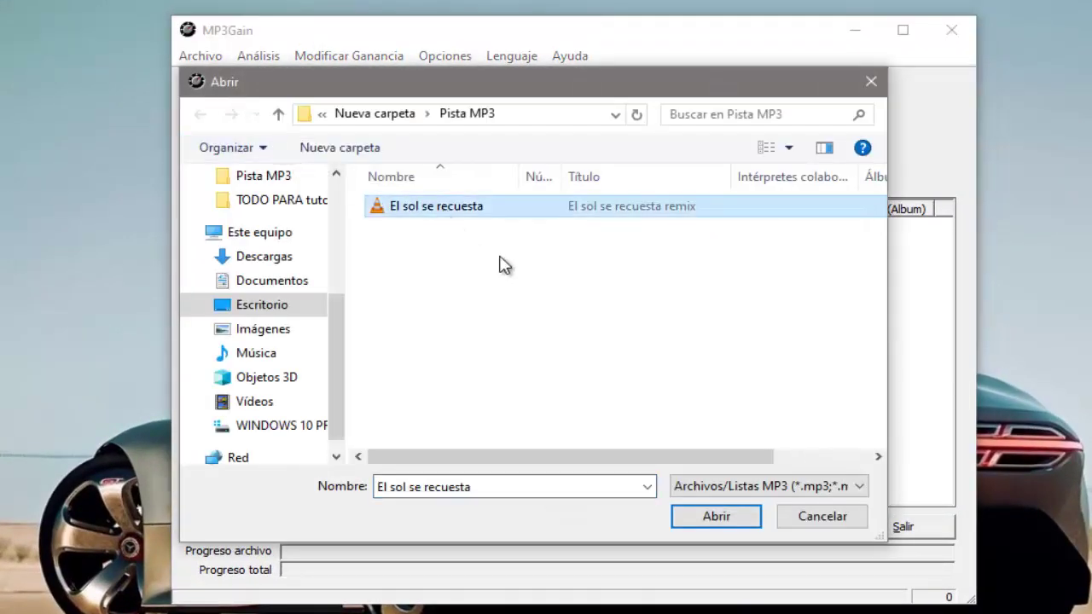
{"action": "left_click", "coordinate": [716, 516]}
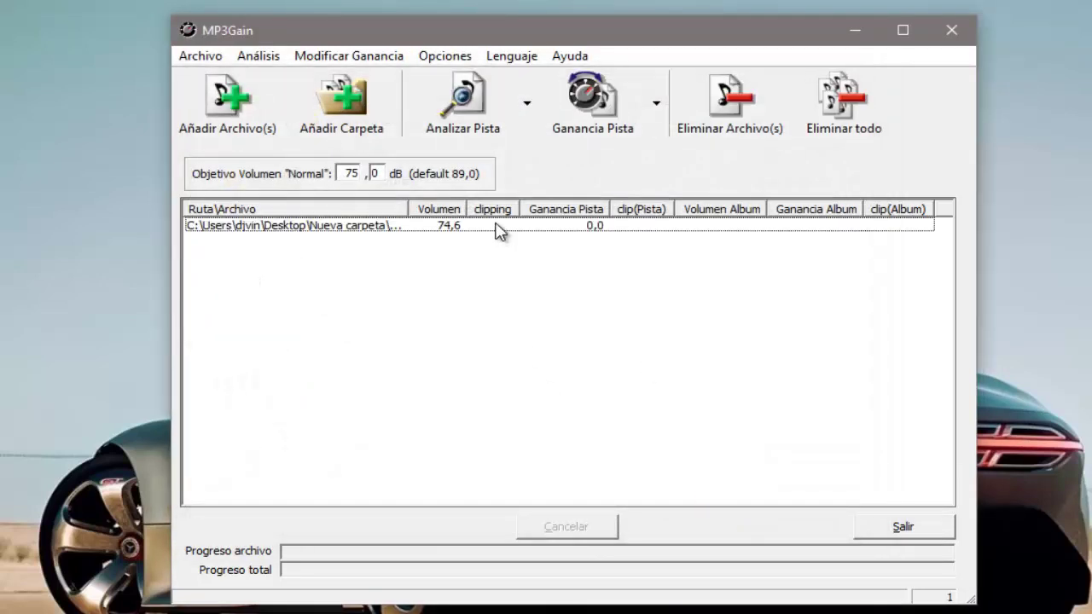
Set the "Normal" target volume to 94 dB and apply track gain to the added file
{"action": "left_click", "coordinate": [497, 227]}
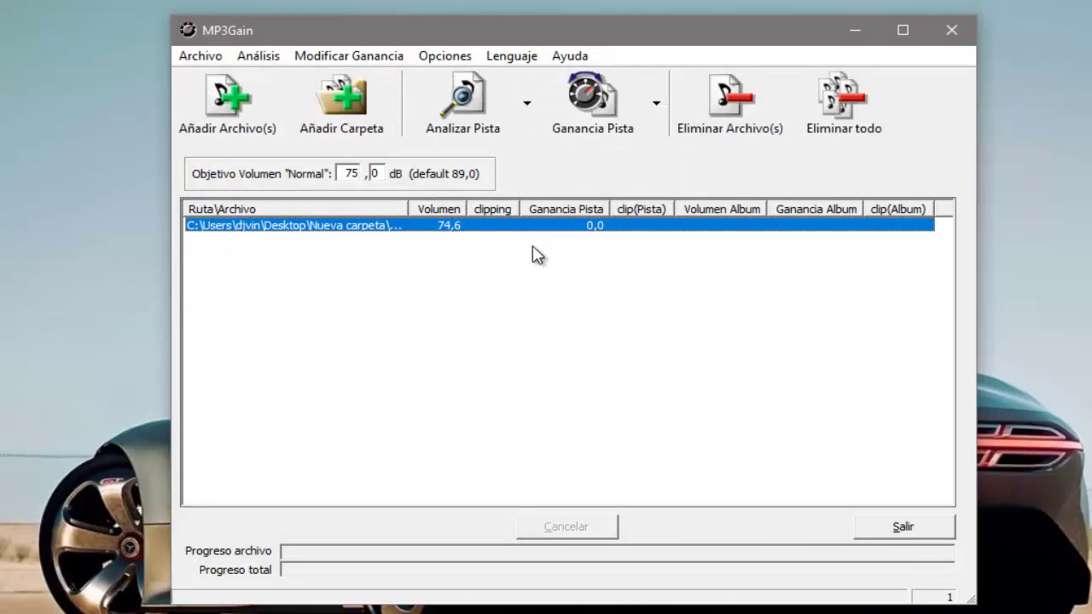
{"action": "double_click", "coordinate": [359, 173]}
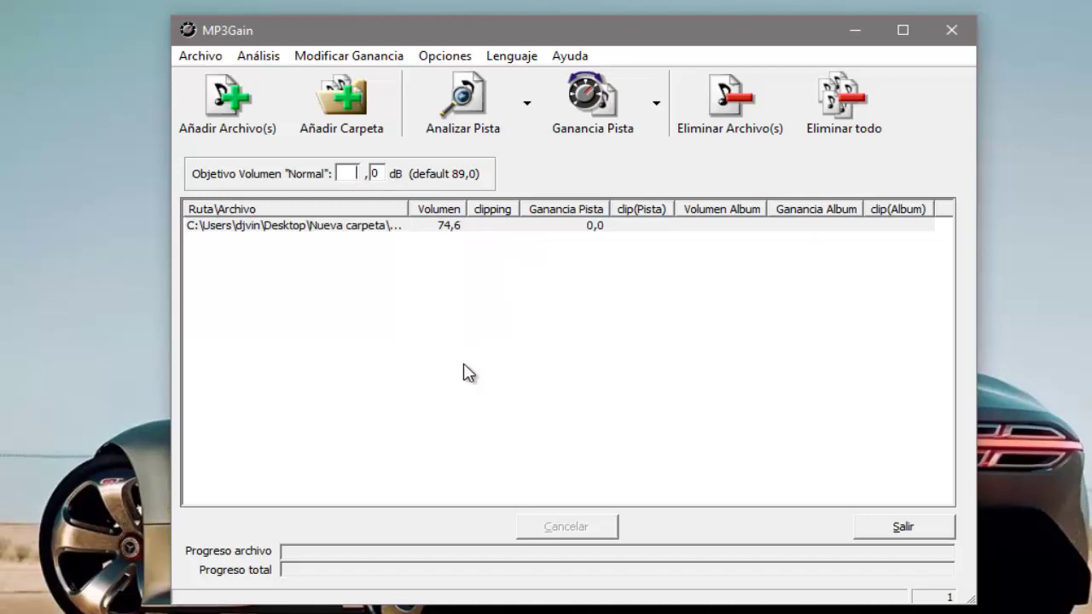
{"action": "type", "text": "94"}
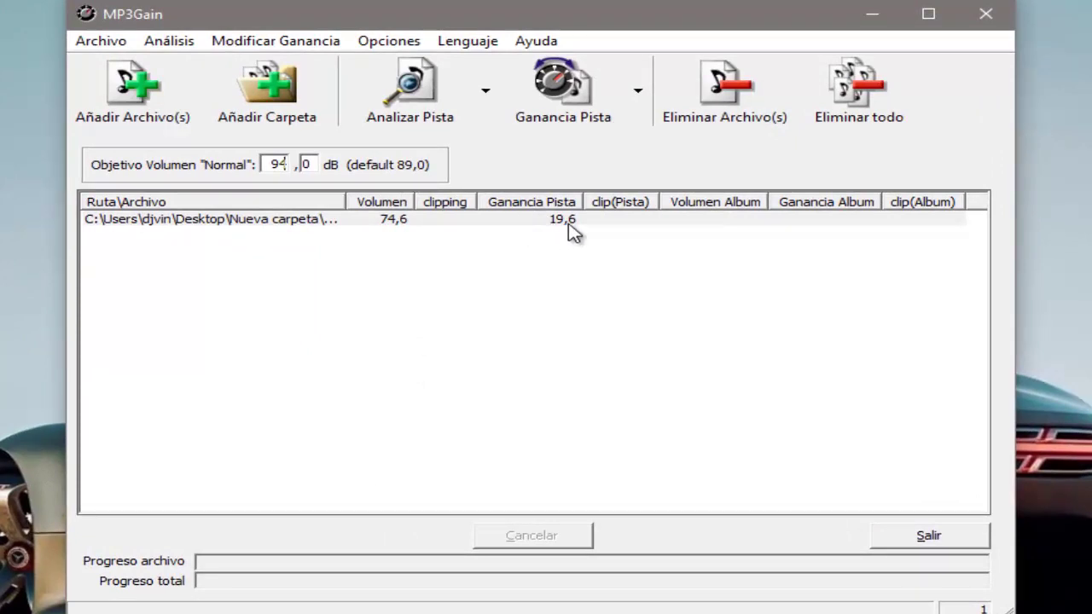
{"action": "left_click", "coordinate": [529, 223]}
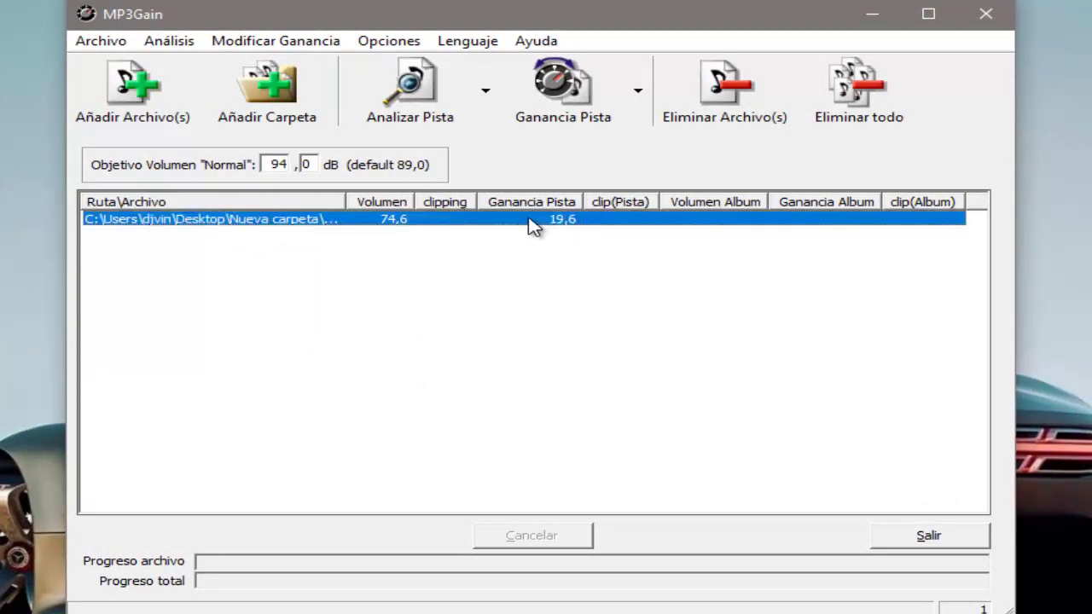
{"action": "left_click", "coordinate": [578, 104]}
Switch to Adobe Audition and open the gain-adjusted track El sol se recuesta from the Pista MP3 folder
{"action": "left_click", "coordinate": [877, 18]}
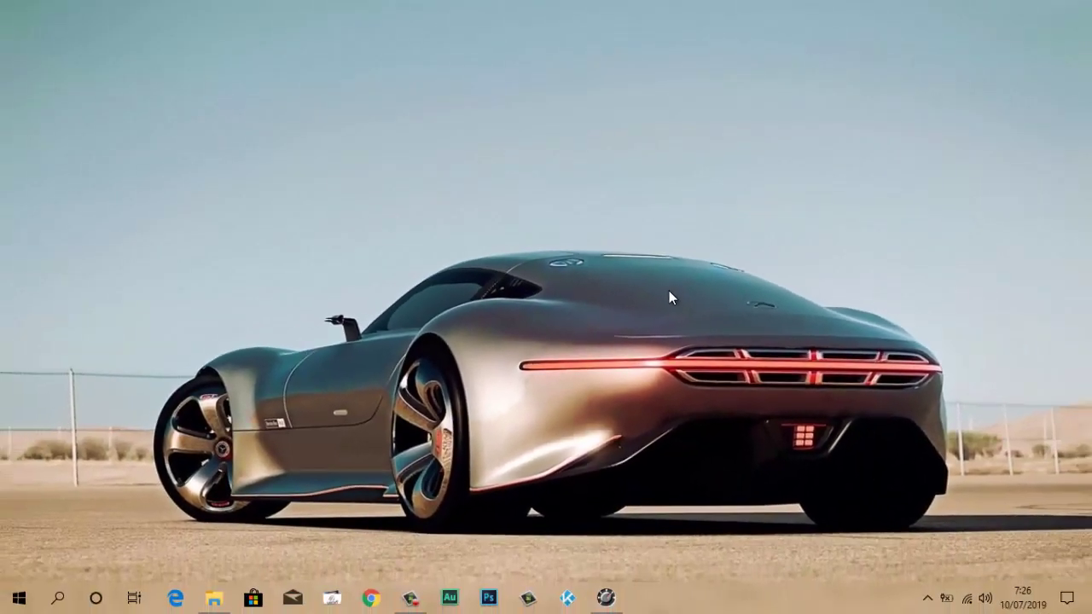
{"action": "left_click", "coordinate": [449, 598]}
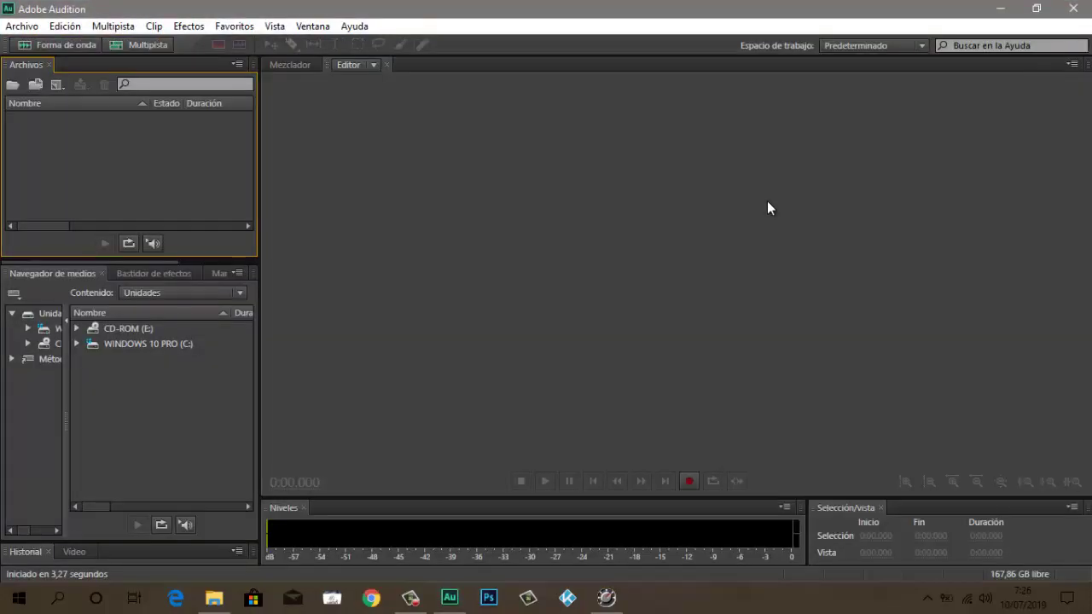
{"action": "left_click", "coordinate": [23, 26]}
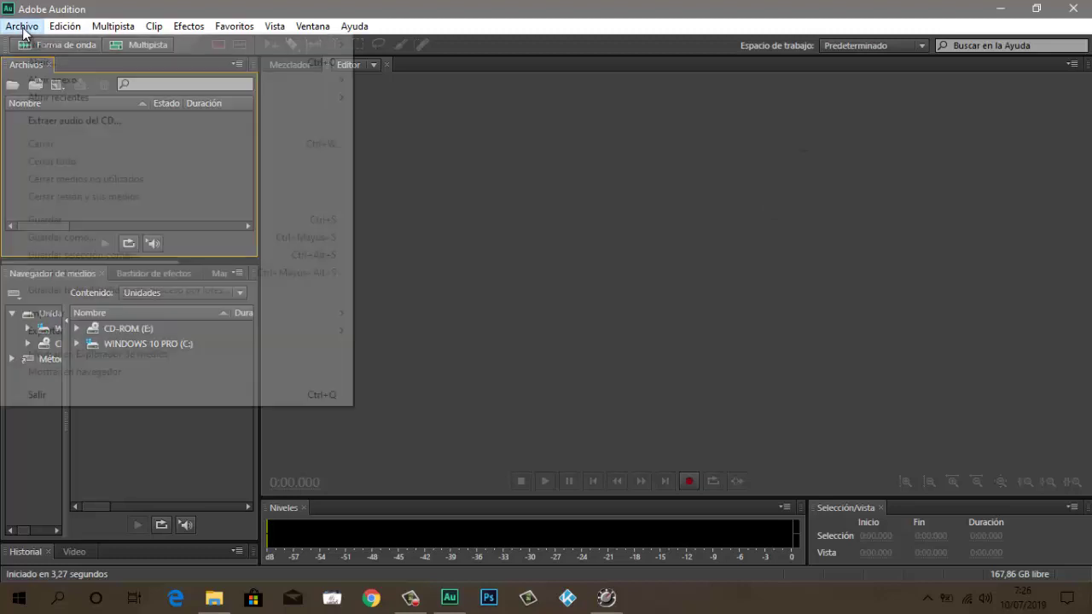
{"action": "left_click", "coordinate": [61, 68]}
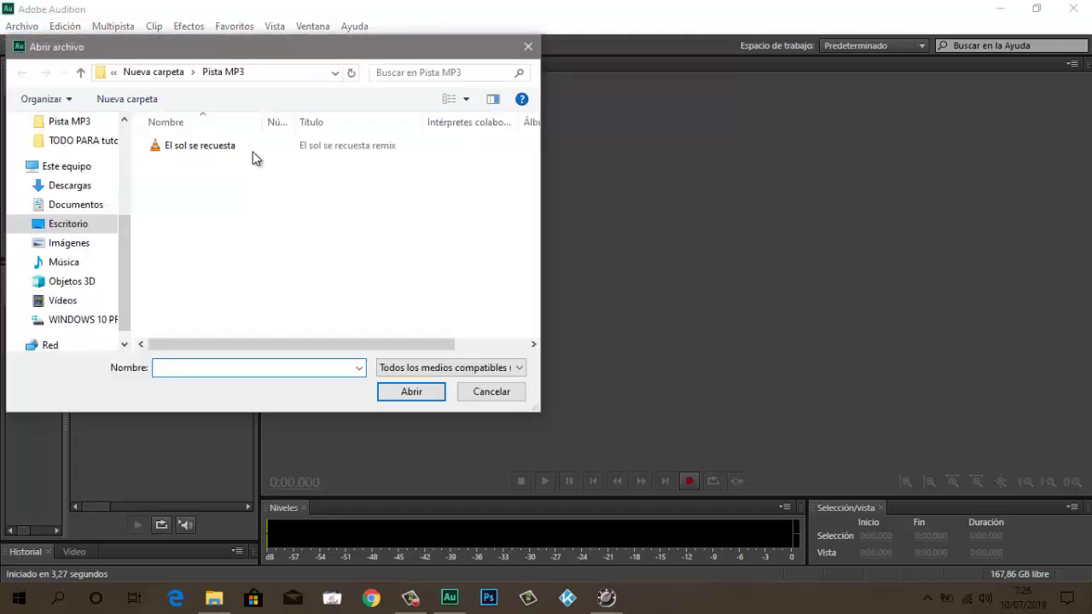
{"action": "left_click", "coordinate": [250, 147]}
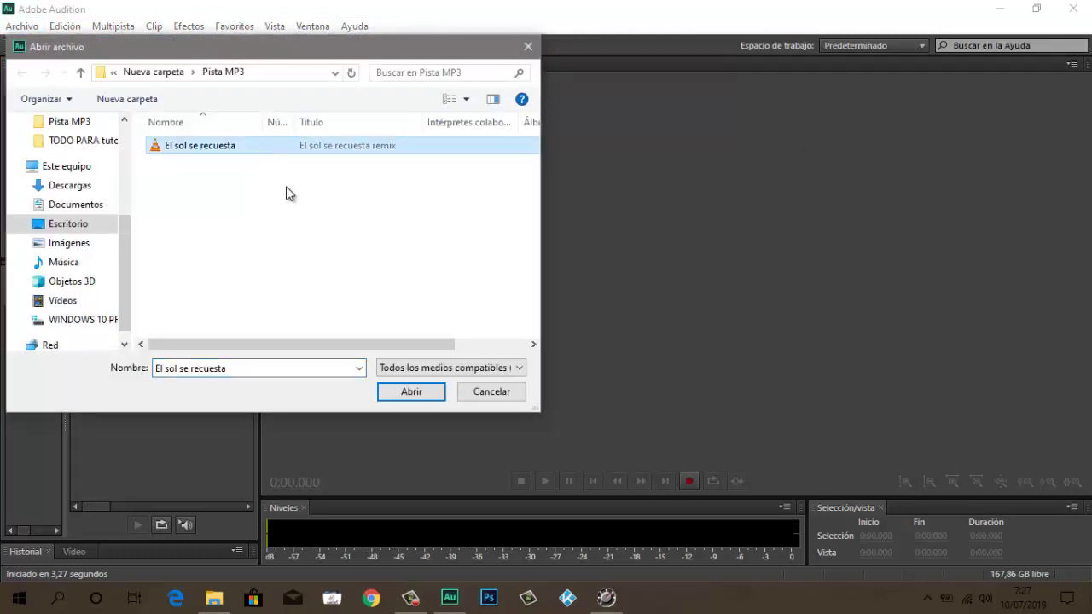
{"action": "left_click", "coordinate": [410, 392]}
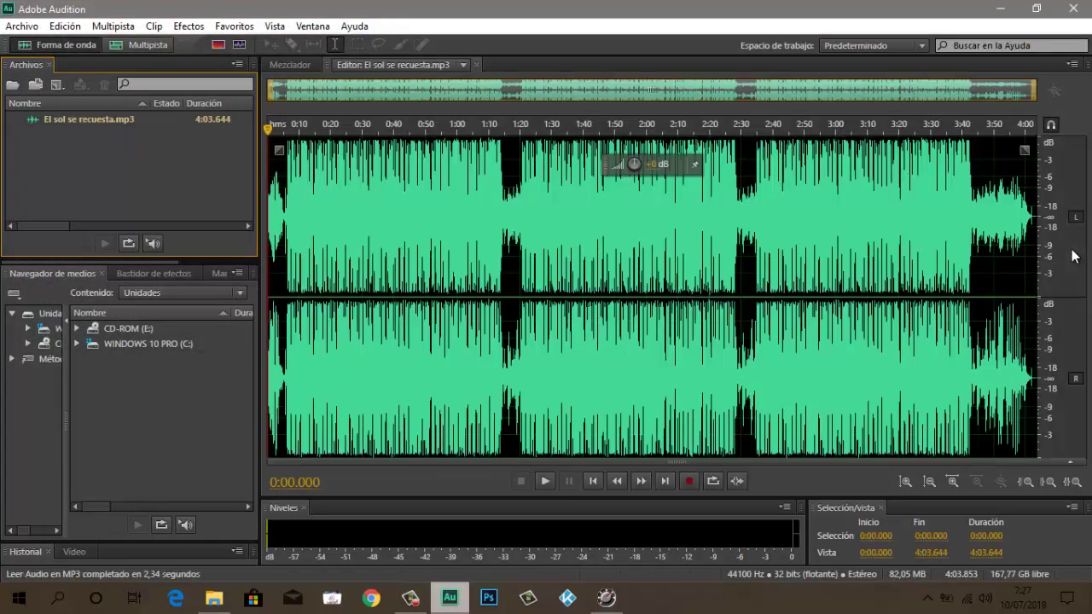
Play part of the gain-adjusted track to examine its waveform and level meters, pause it and close Audition
{"action": "scroll", "coordinate": [1073, 256], "scroll_direction": "down", "scroll_amount": 2}
{"action": "scroll", "coordinate": [1073, 256], "scroll_direction": "down", "scroll_amount": 1}
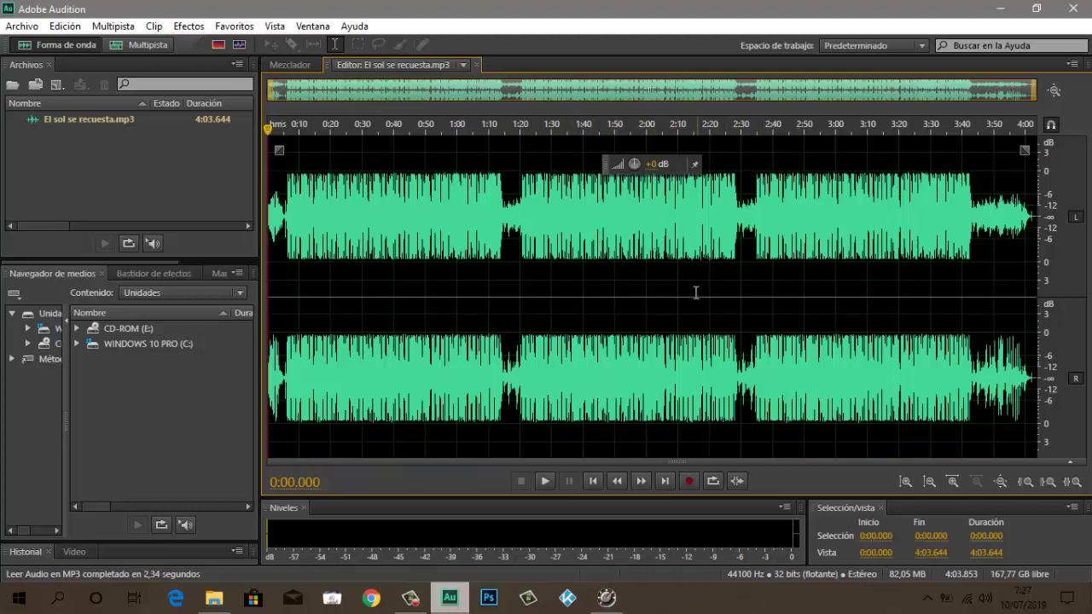
{"action": "left_click", "coordinate": [543, 478]}
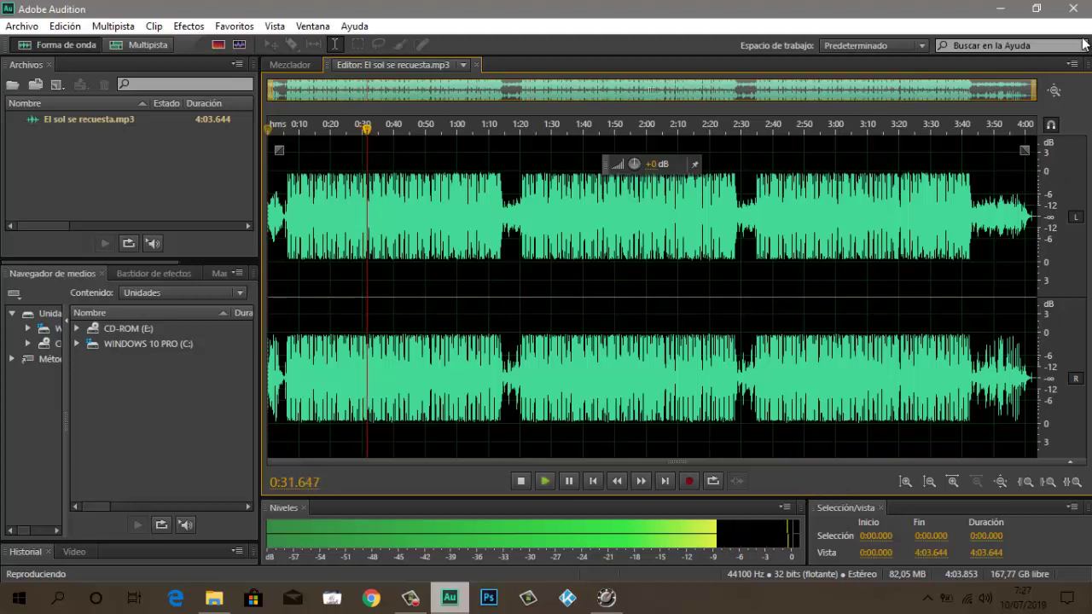
{"action": "left_click", "coordinate": [569, 480]}
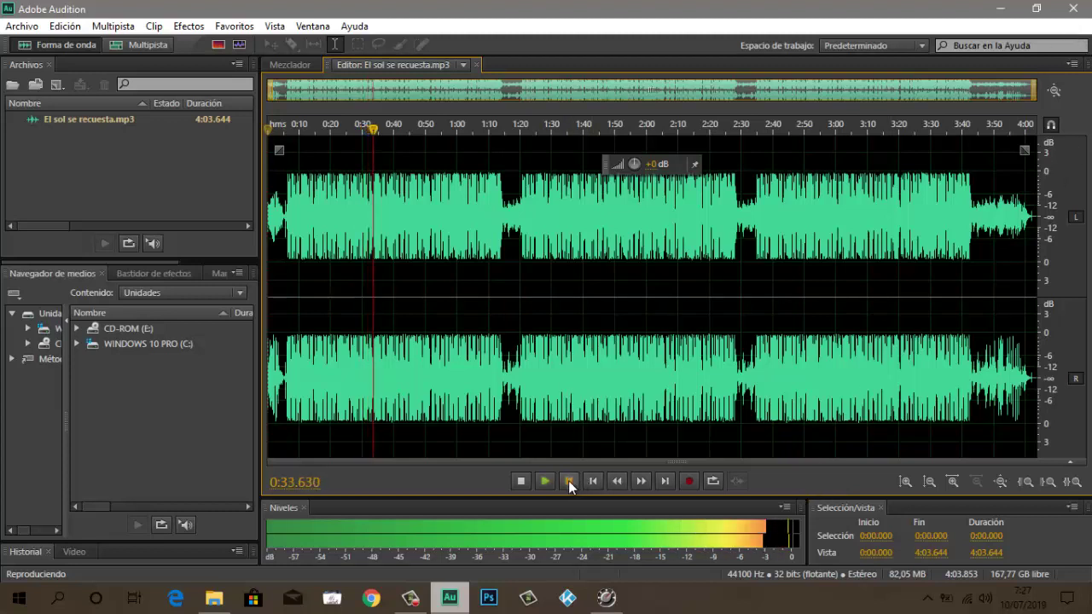
{"action": "left_click", "coordinate": [1079, 11]}
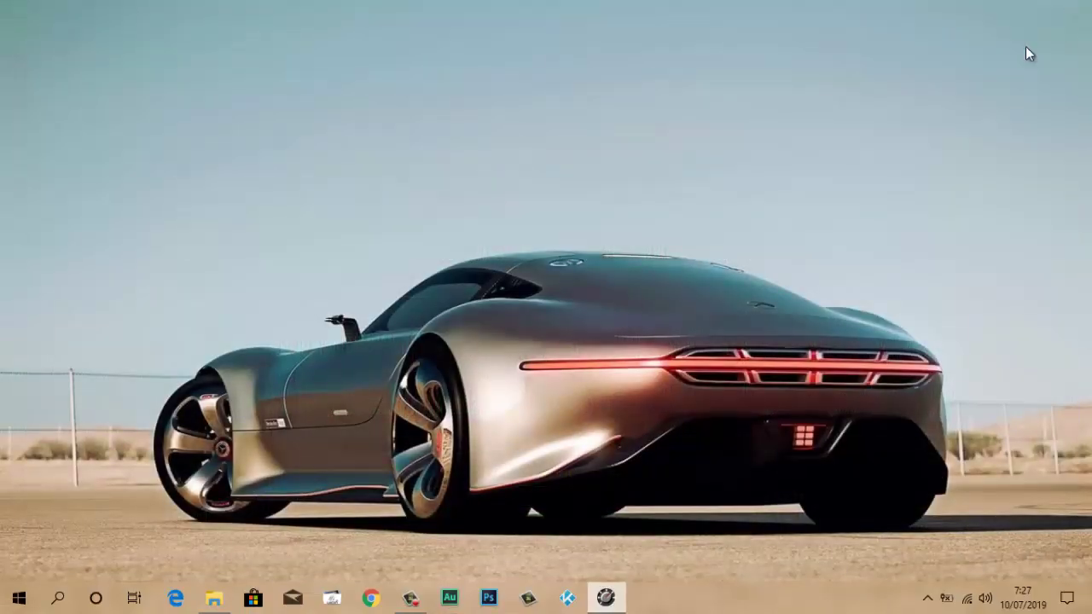
Switch to MP3Gain, examine the options for undoing the track's gain changes without applying them, and close the program
{"action": "left_click", "coordinate": [606, 597]}
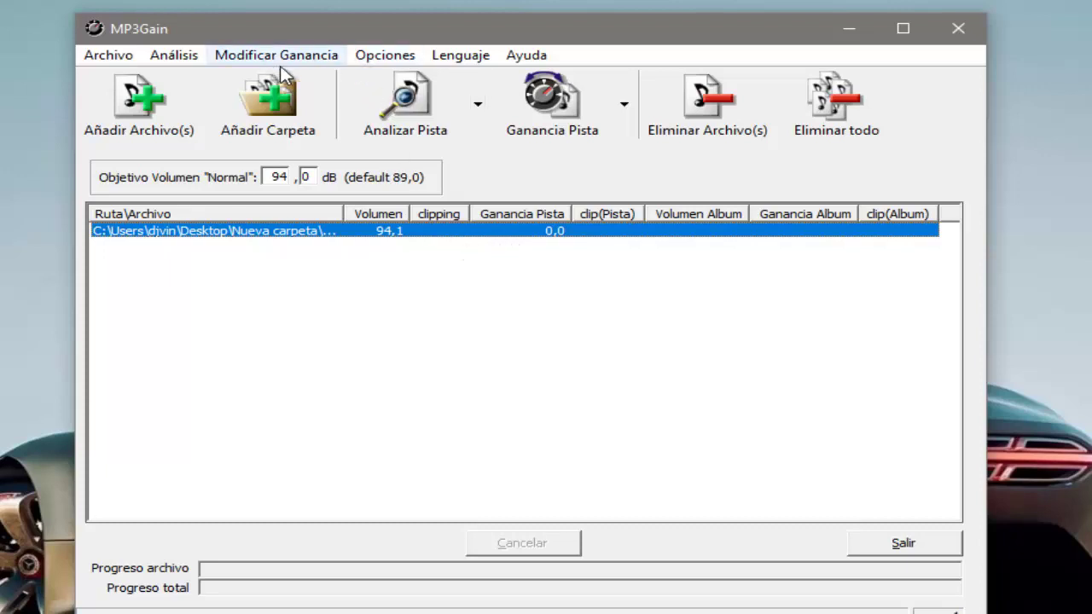
{"action": "left_click", "coordinate": [324, 60]}
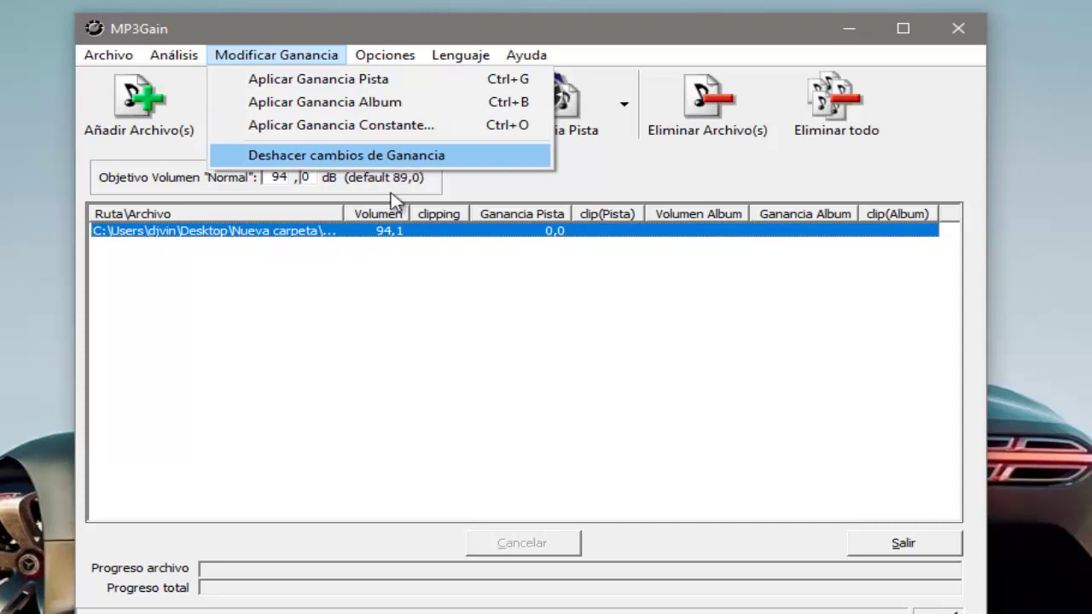
{"action": "left_click", "coordinate": [397, 276]}
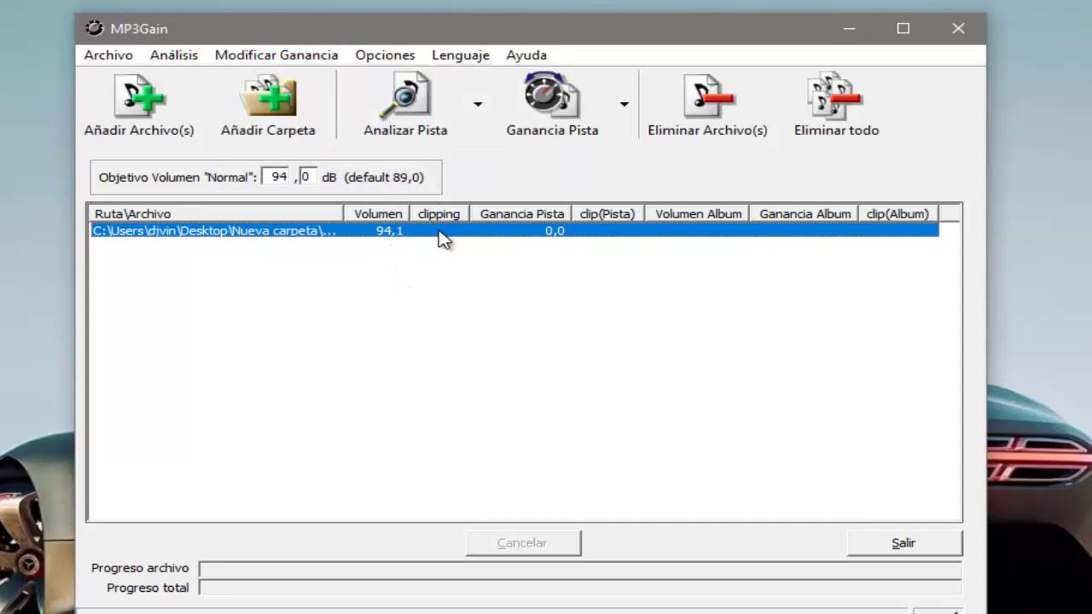
{"action": "right_click", "coordinate": [441, 231]}
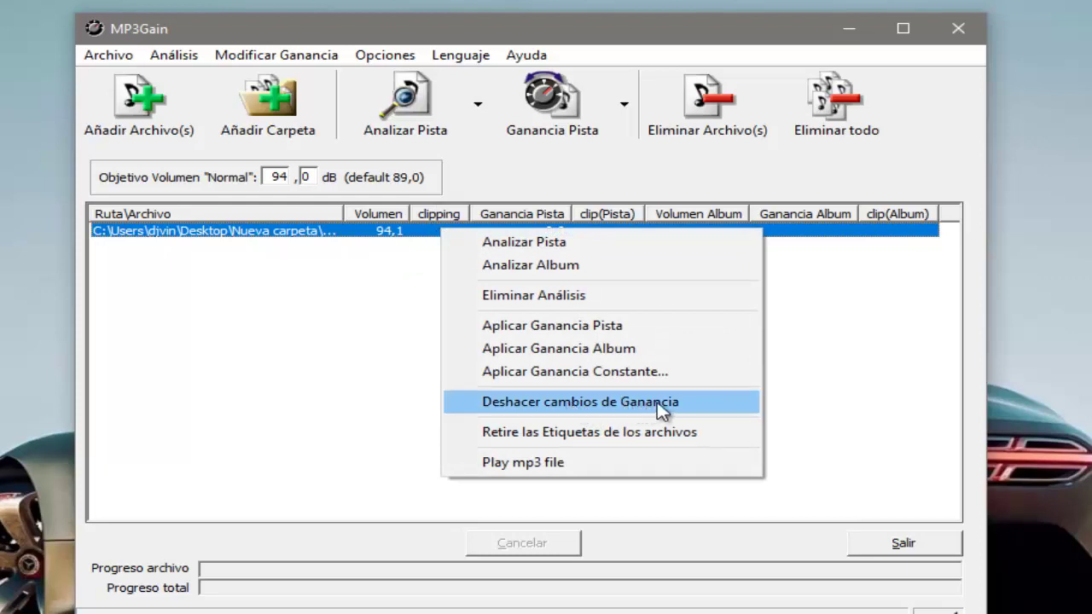
{"action": "left_click", "coordinate": [824, 403]}
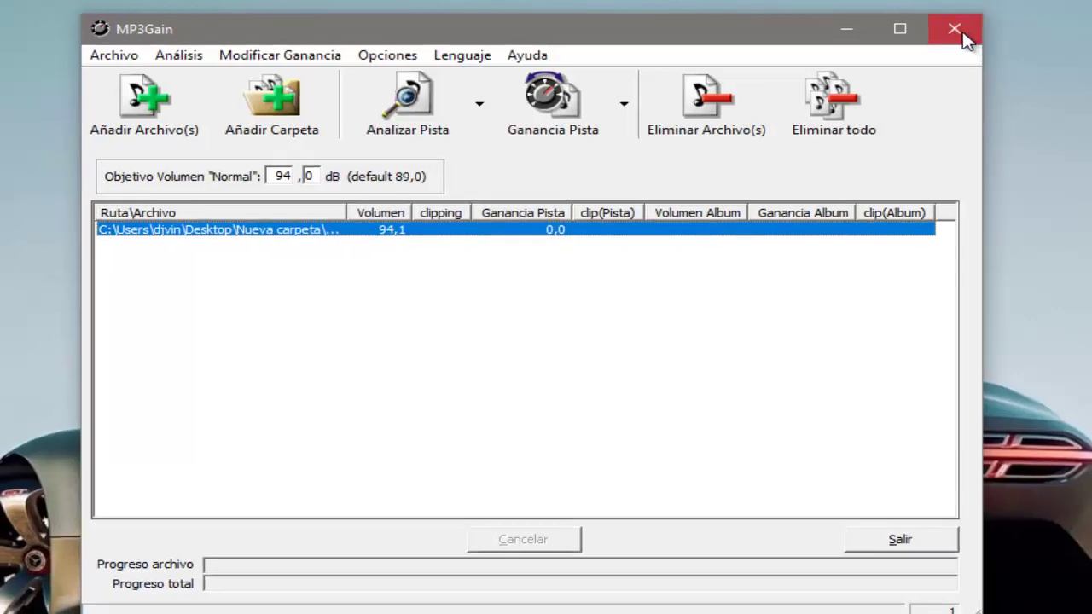
{"action": "left_click", "coordinate": [960, 30]}
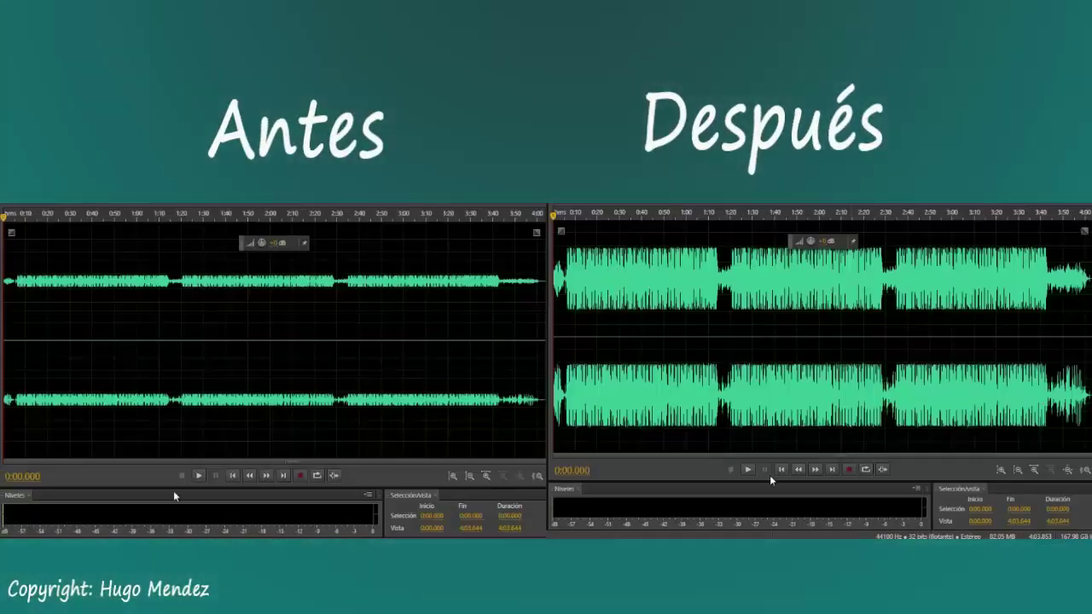
Play the louder and the original versions of the track in Audition to compare their levels on the meters
{"action": "left_click", "coordinate": [748, 470]}
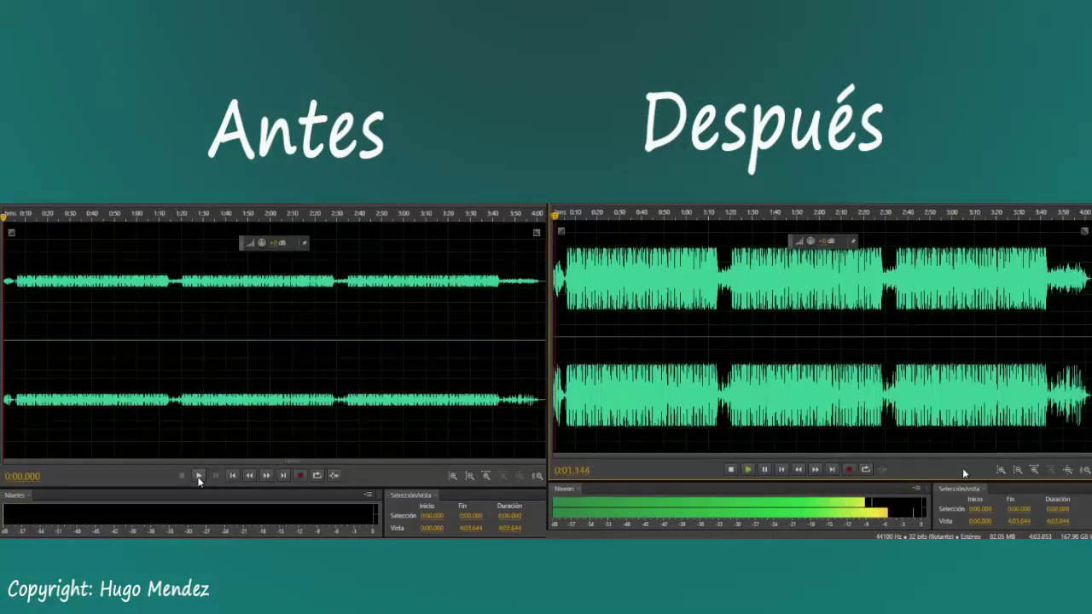
{"action": "left_click", "coordinate": [198, 476]}
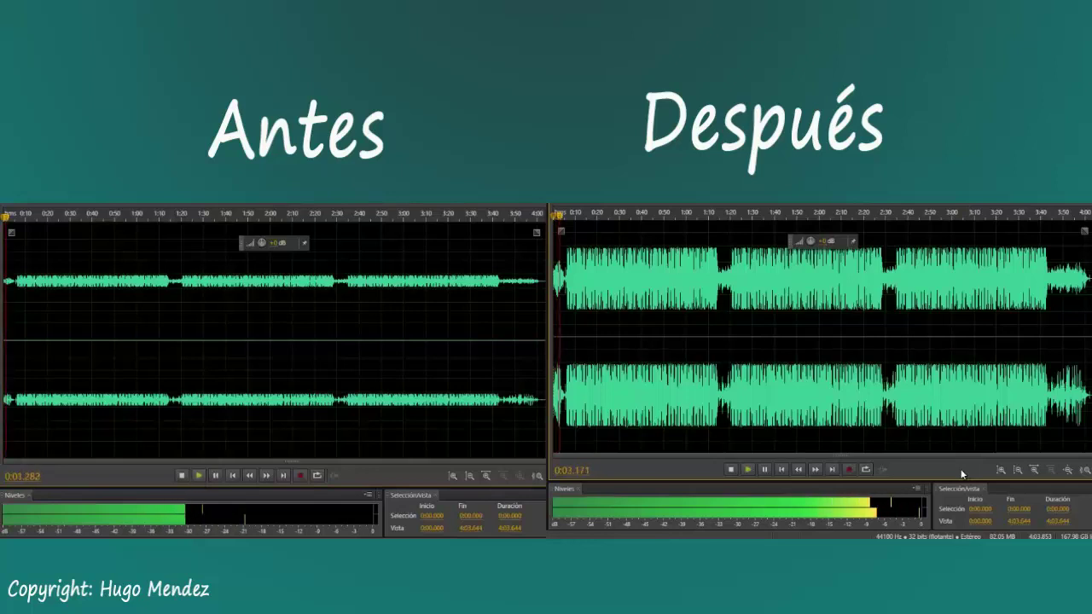